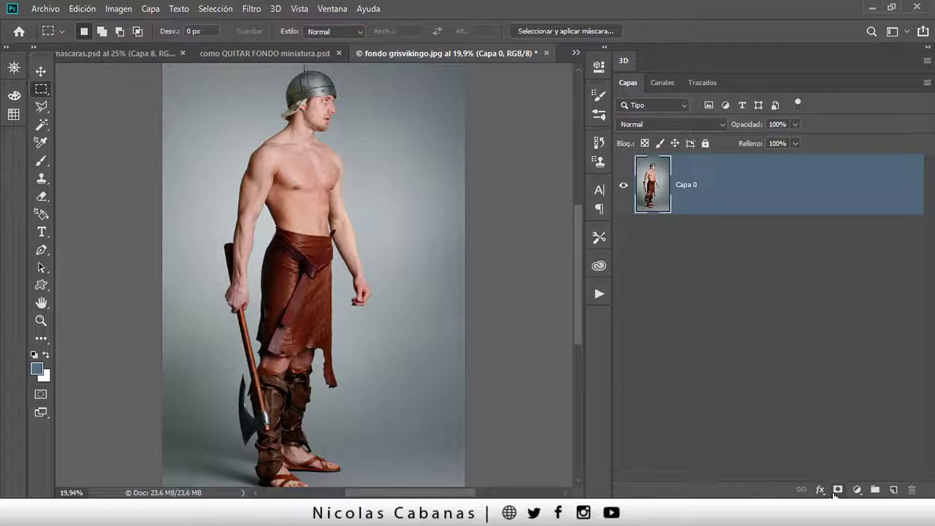
Add a reveal-all mask to Capa 0, delete it, then bring up Capa > Máscara de capa.
click(837, 489)
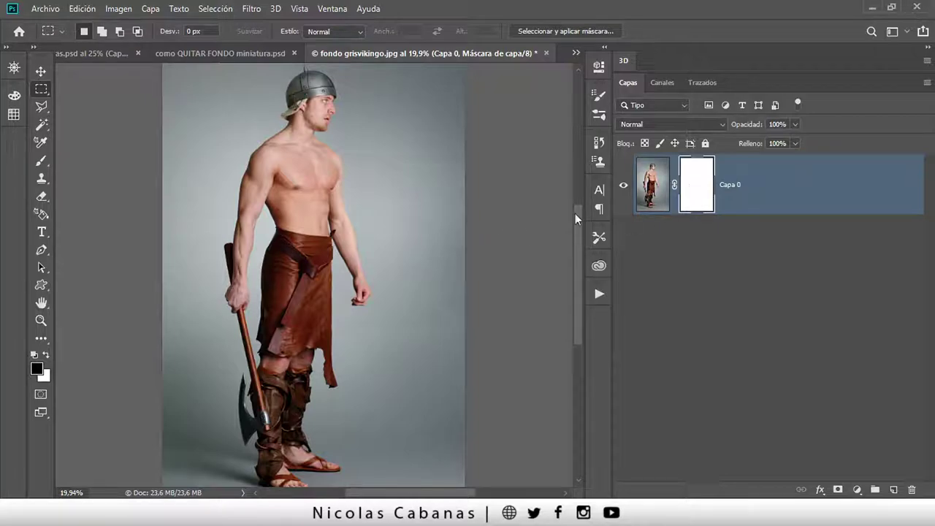
click(652, 194)
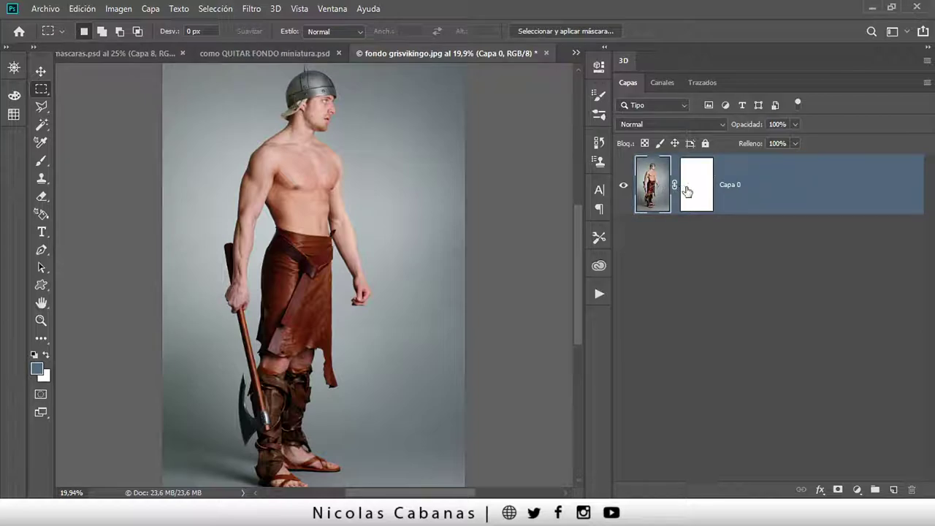
click(688, 191)
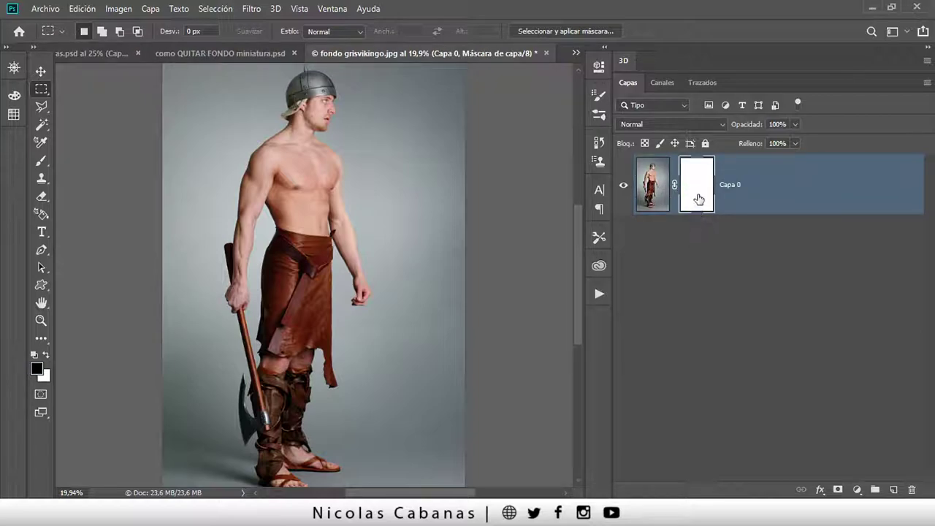
drag(911, 491, 911, 490)
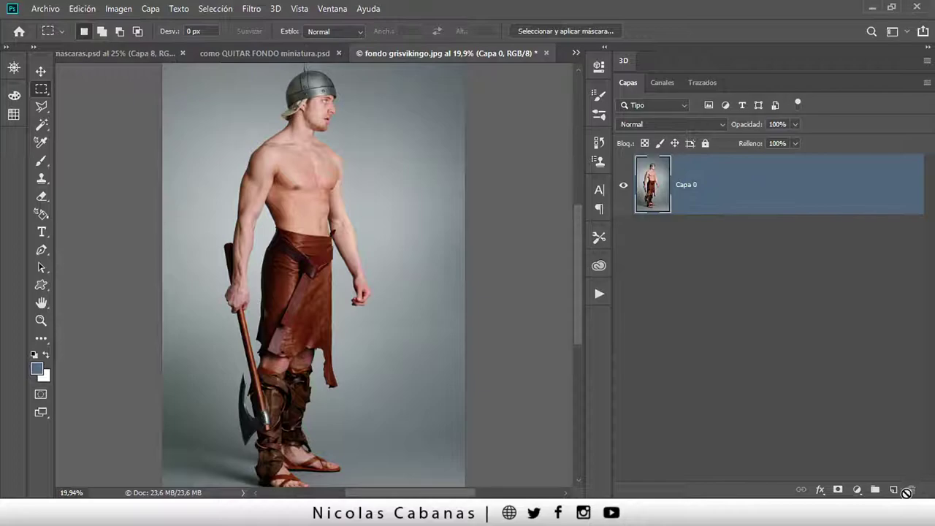
key(z)
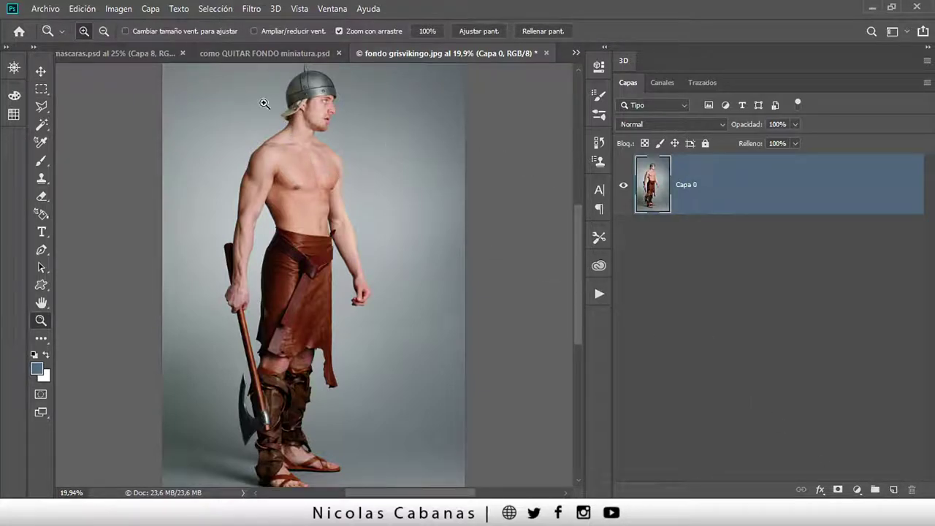
click(150, 9)
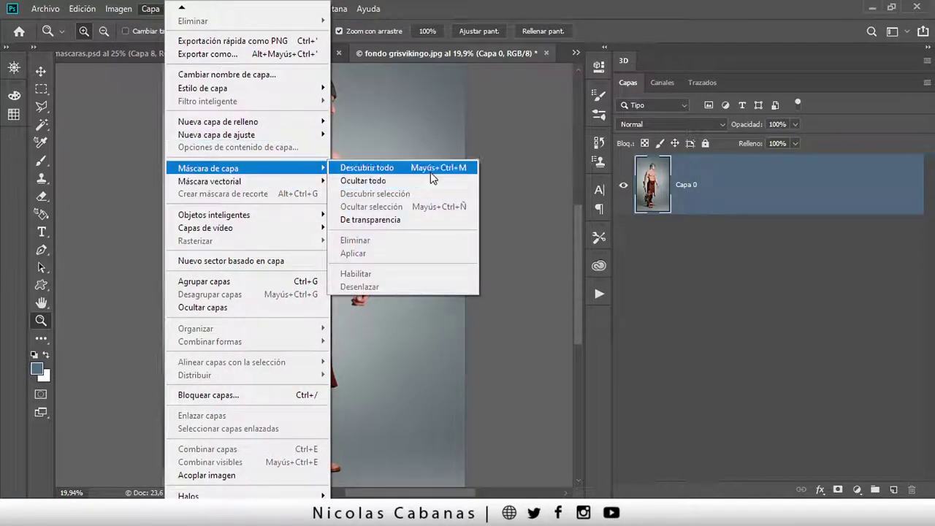
mouse_move(208, 168)
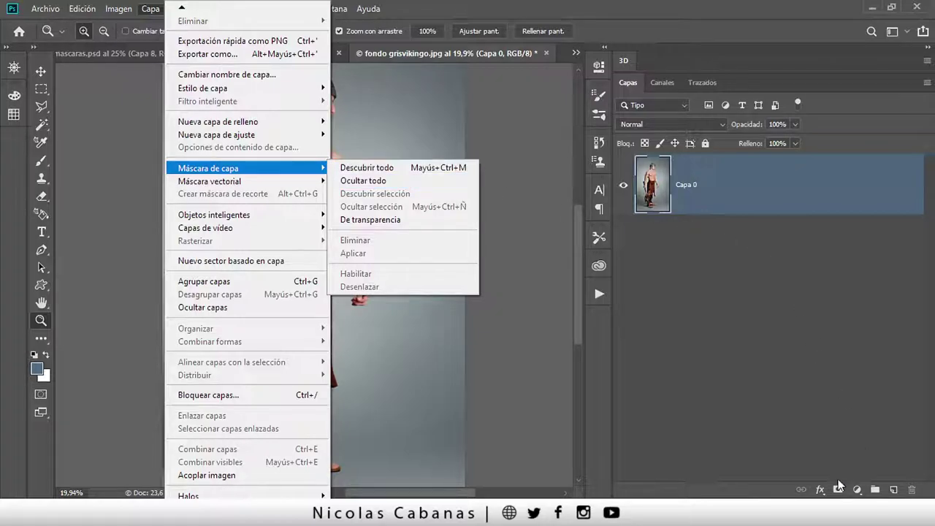
Apply Ocultar todo and then Descubrir todo masks to Capa 0, undoing each one.
click(393, 182)
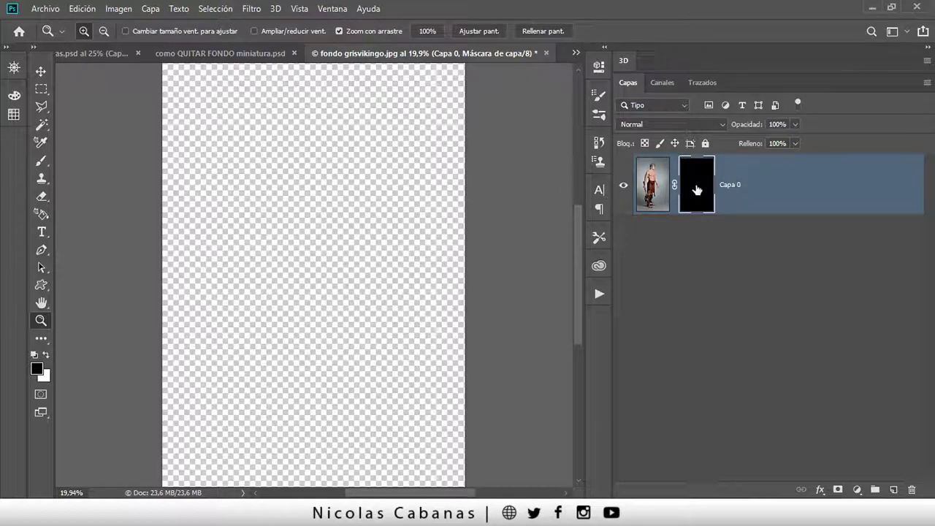
key(ctrl+z)
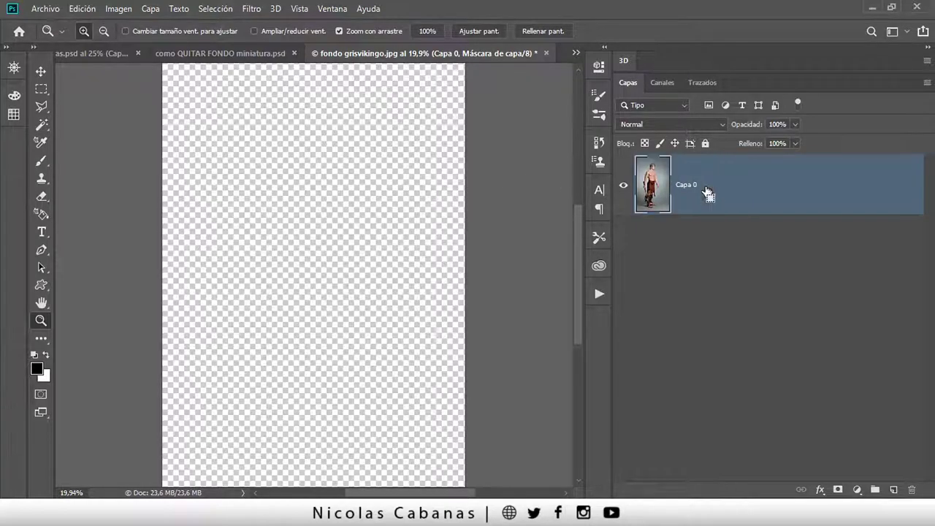
click(152, 10)
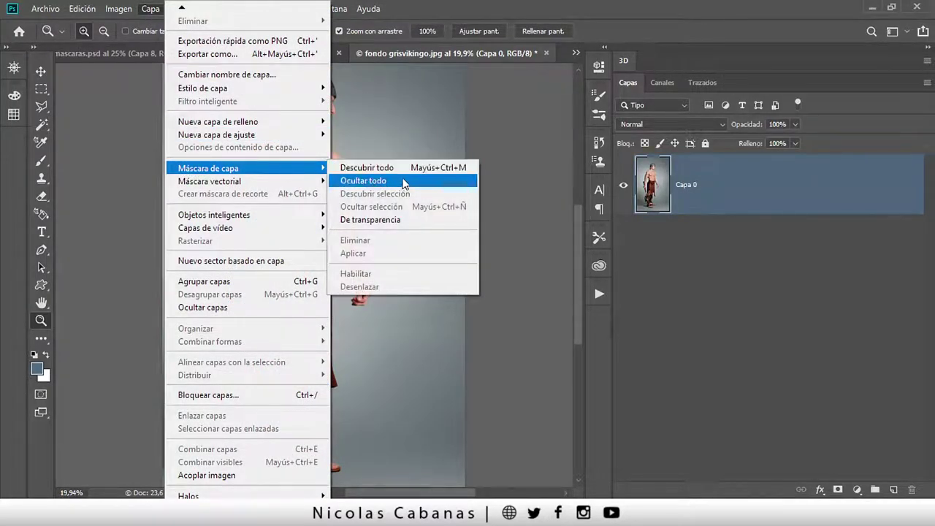
click(416, 168)
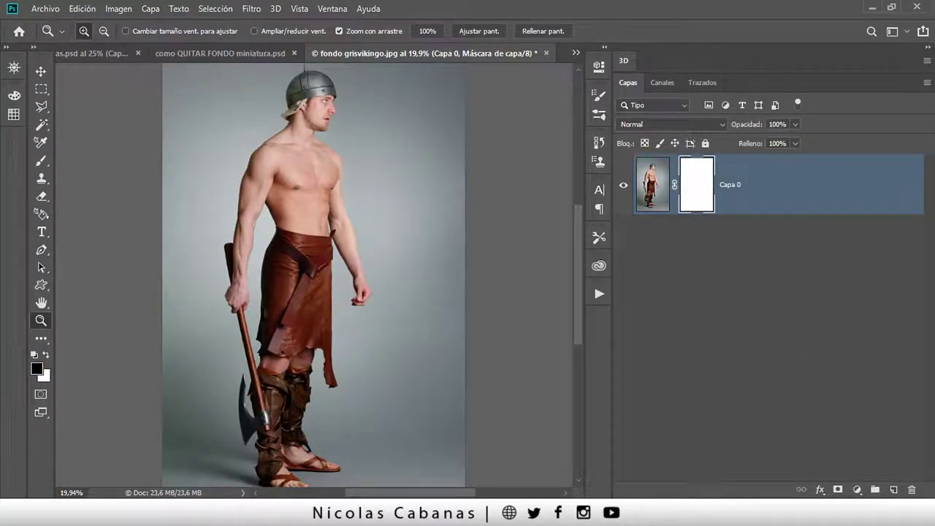
key(ctrl+z)
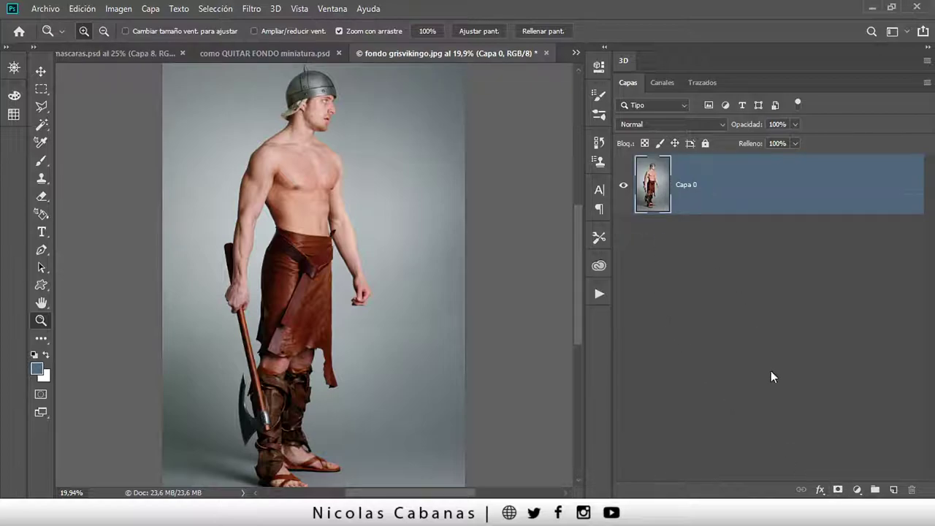
Add and undo white and black masks, finishing with a white reveal-all mask on Capa 0.
click(837, 489)
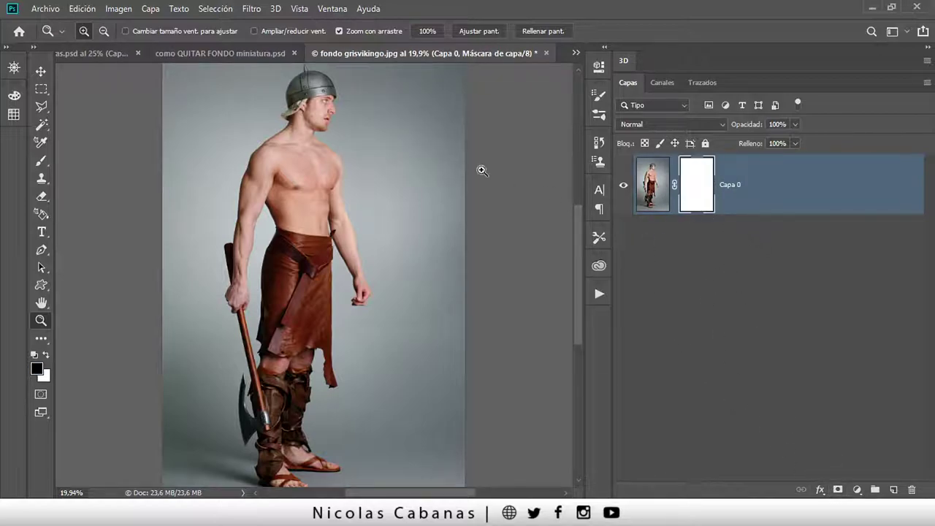
key(ctrl+z)
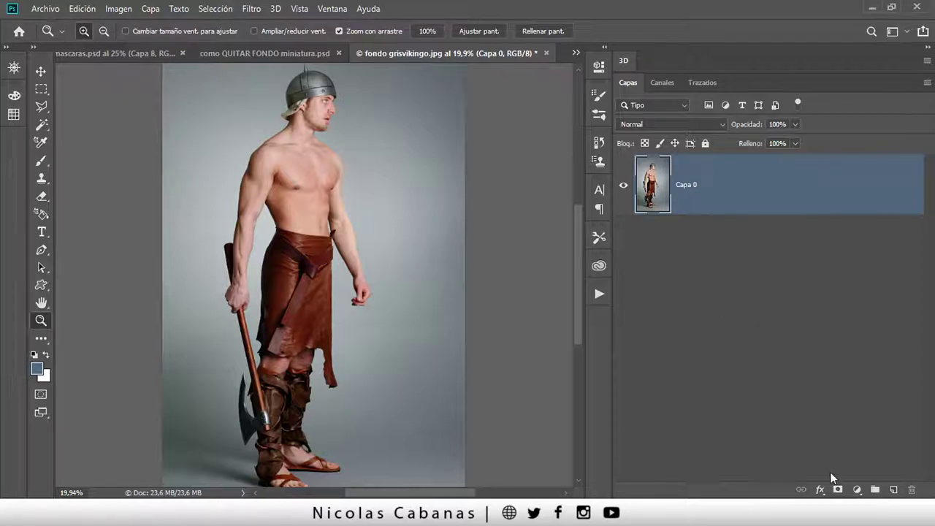
alt+click(837, 490)
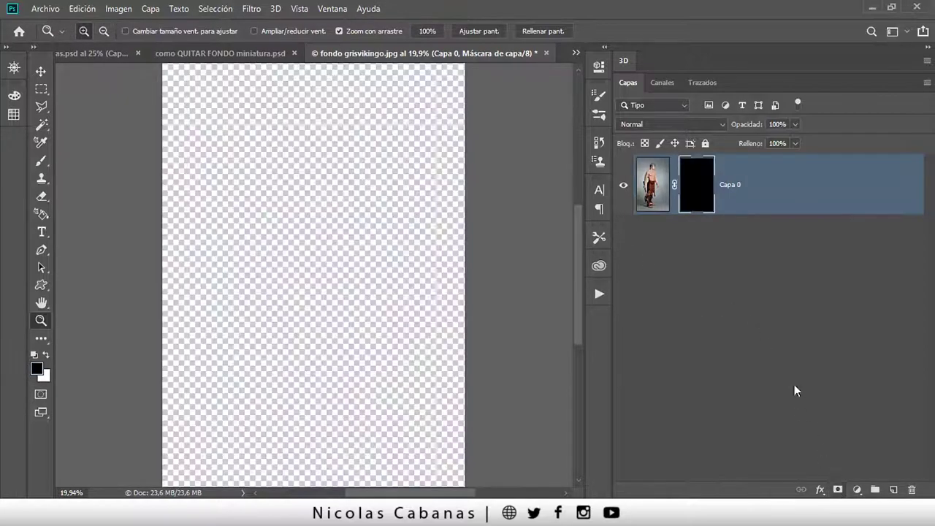
key(ctrl+z)
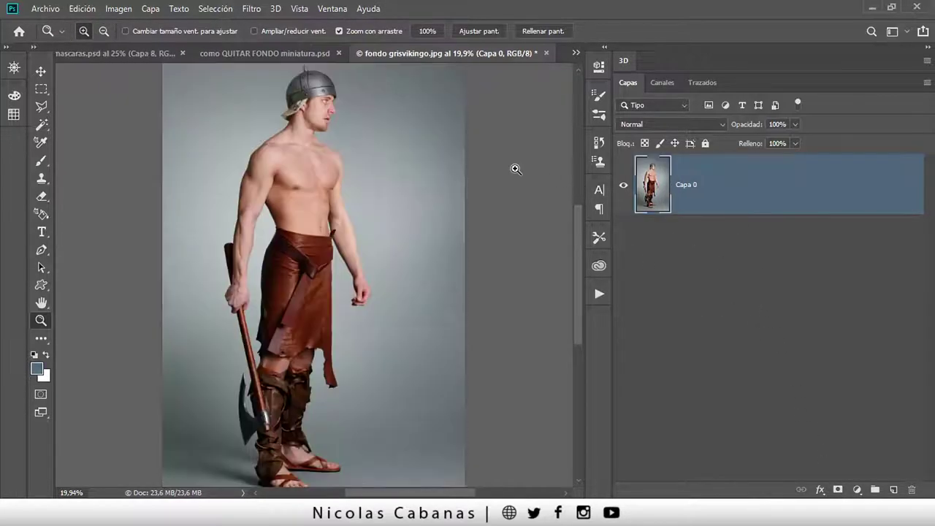
click(837, 489)
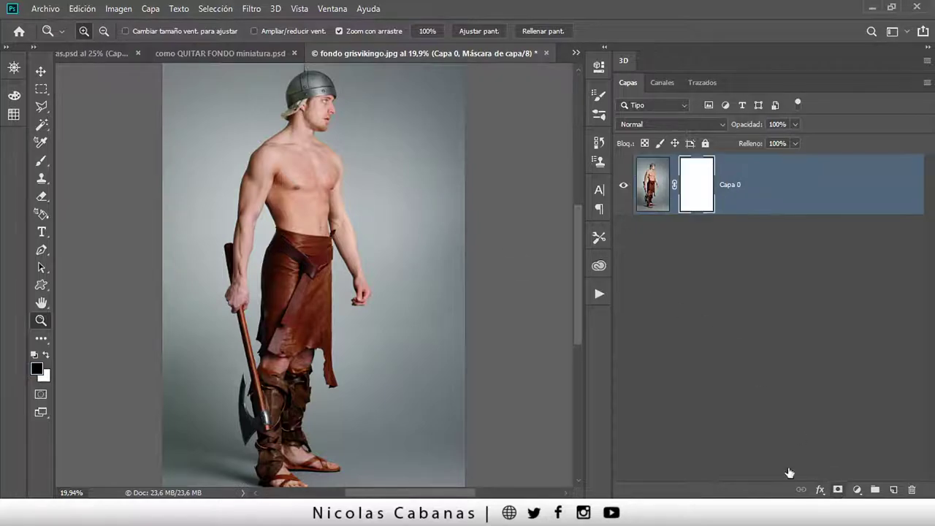
Paint black with the Brush over the shoulder and chest on the mask, then delete it.
click(38, 162)
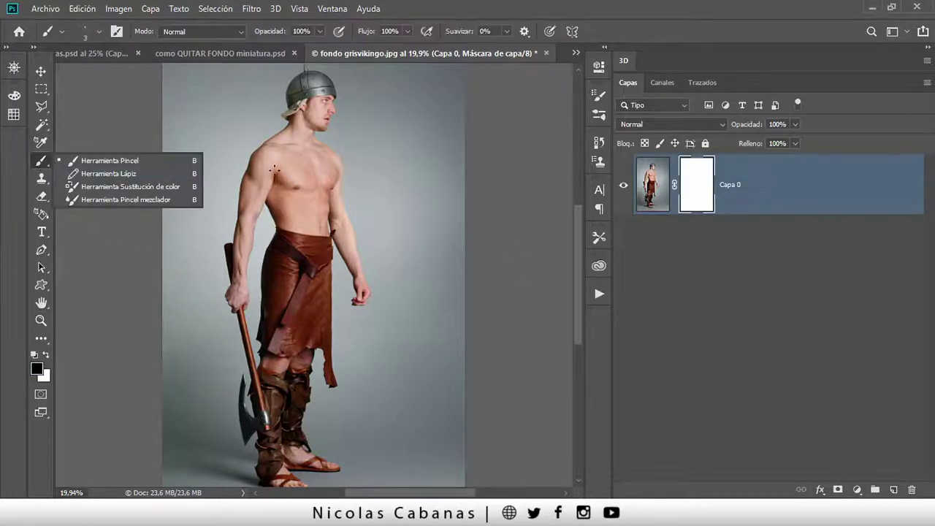
click(108, 161)
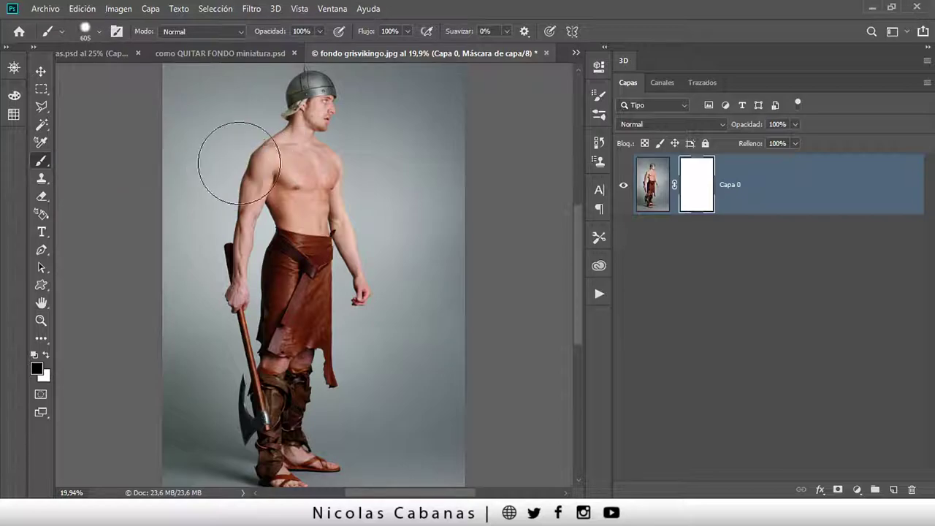
drag(244, 172, 312, 181)
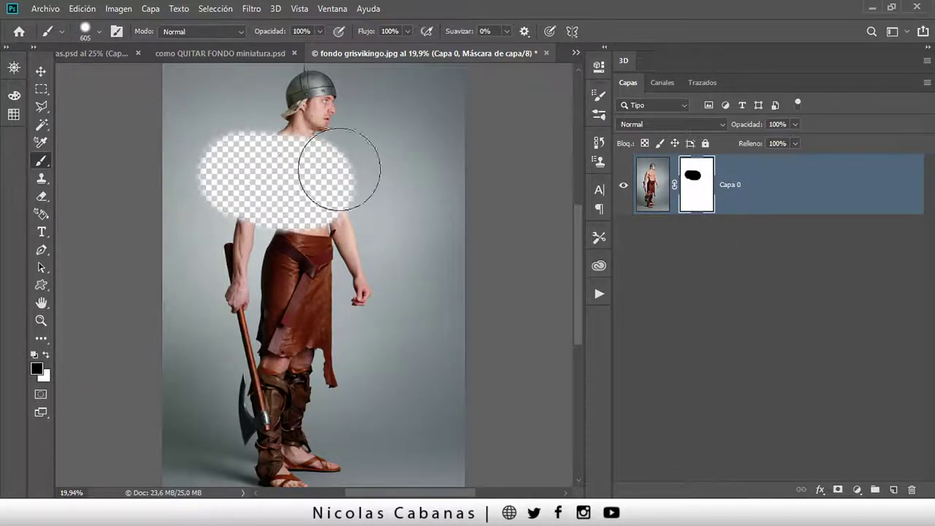
mouse_move(334, 167)
mouse_down()
mouse_move(344, 156)
mouse_move(307, 141)
mouse_move(344, 178)
mouse_move(392, 193)
mouse_up()
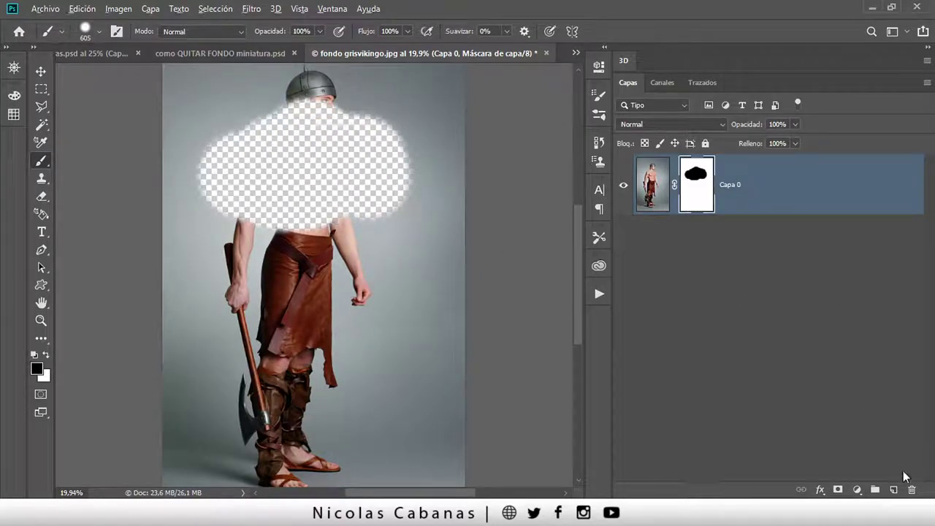
click(911, 490)
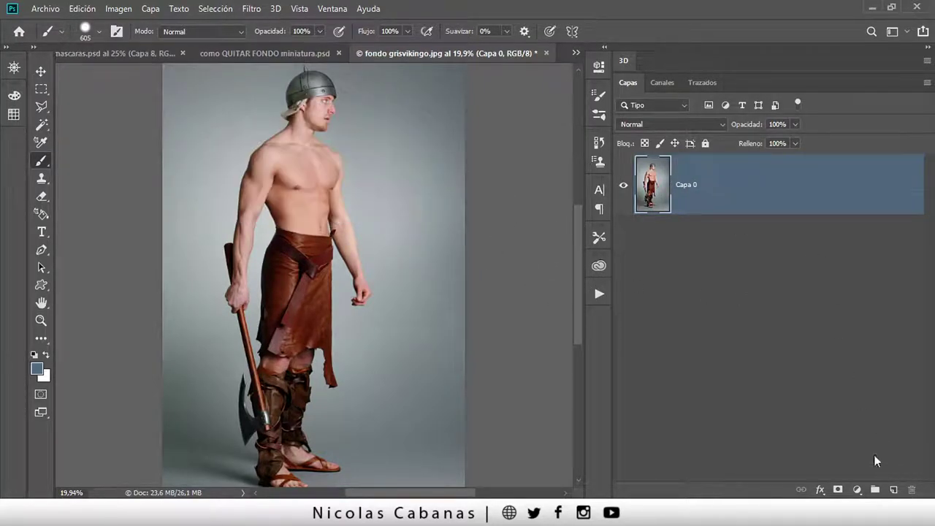
Add a black hide-all mask, paint white over the torso, refill black, then discard the mask.
alt+click(840, 491)
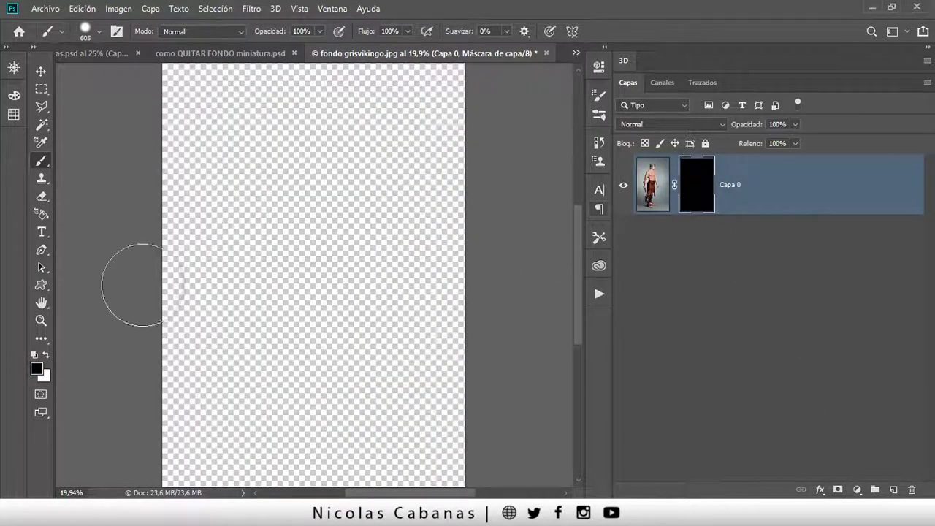
click(45, 355)
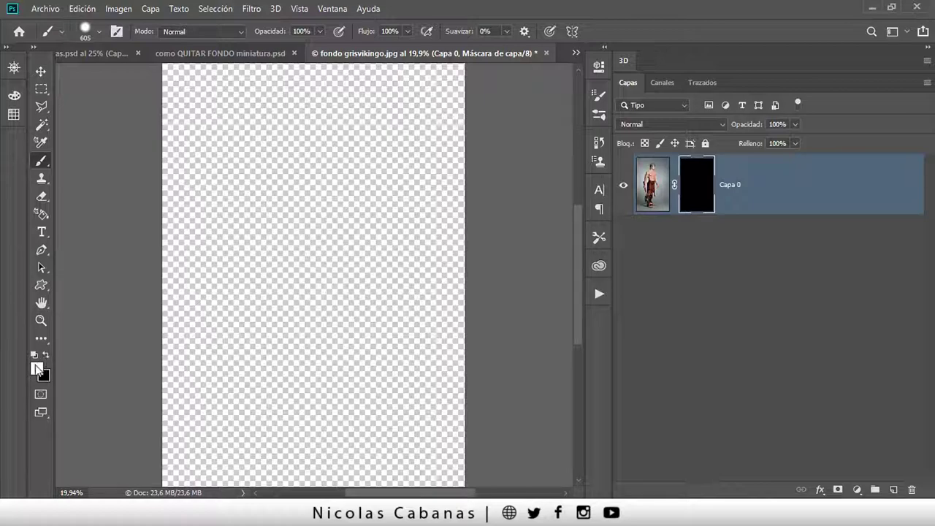
mouse_move(249, 223)
mouse_down()
mouse_move(302, 209)
mouse_move(323, 151)
mouse_move(298, 125)
mouse_move(288, 306)
mouse_move(303, 344)
mouse_up()
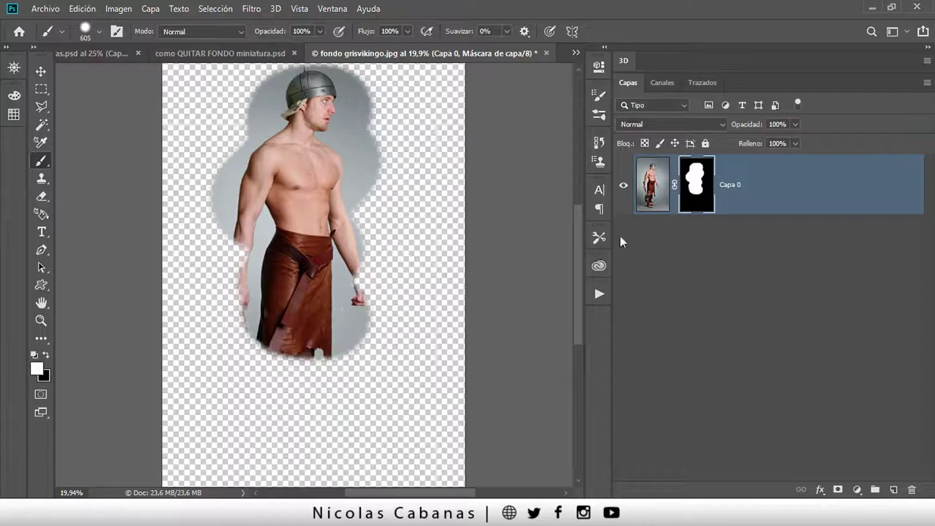
key(ctrl+BackSpace)
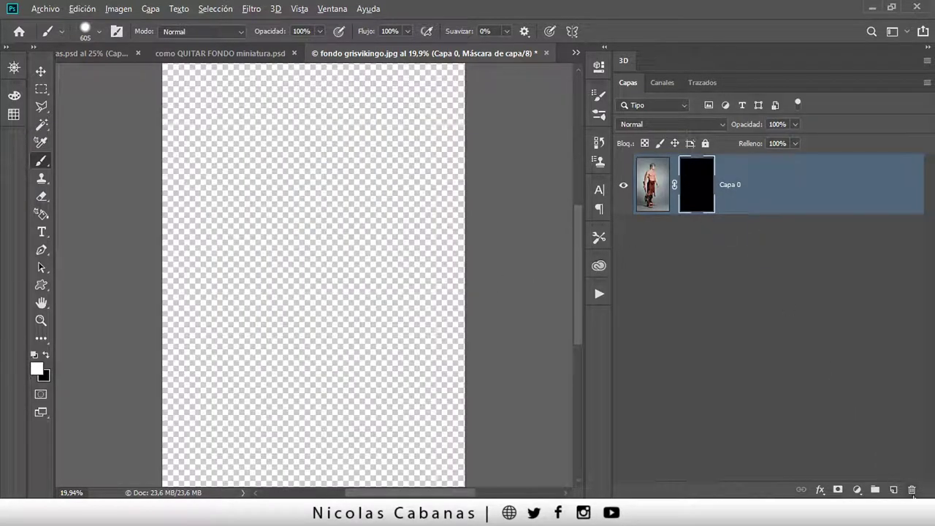
click(911, 489)
Zoom out and add a Brillo/contraste layer with brightness -88 and contrast 57.
key(z)
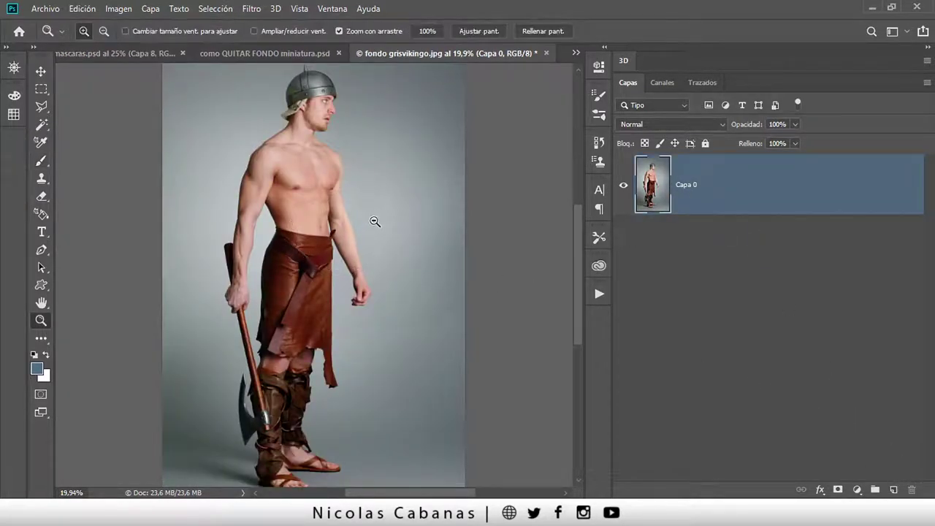
alt+click(372, 221)
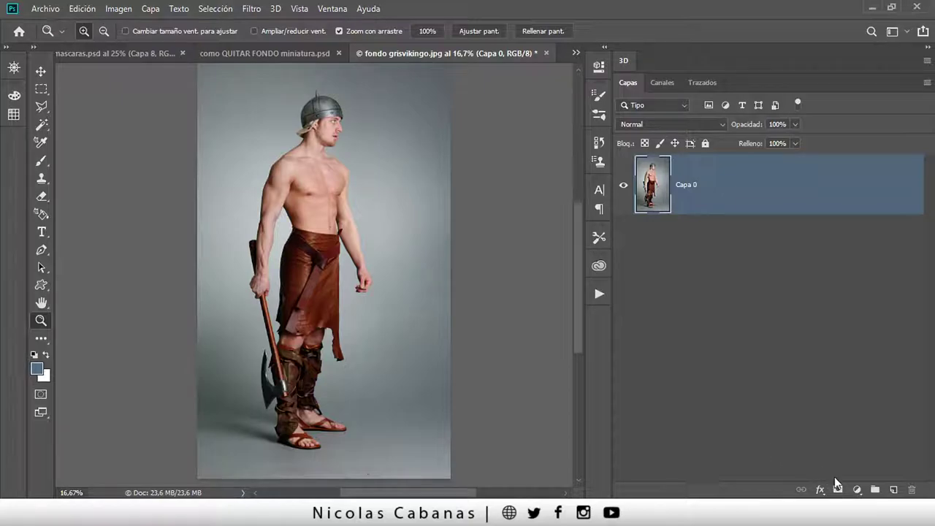
click(856, 489)
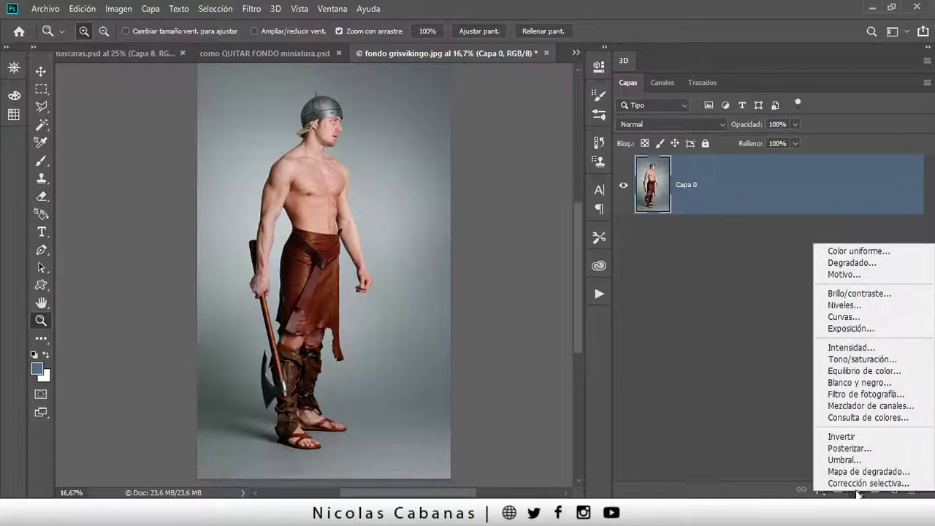
click(857, 292)
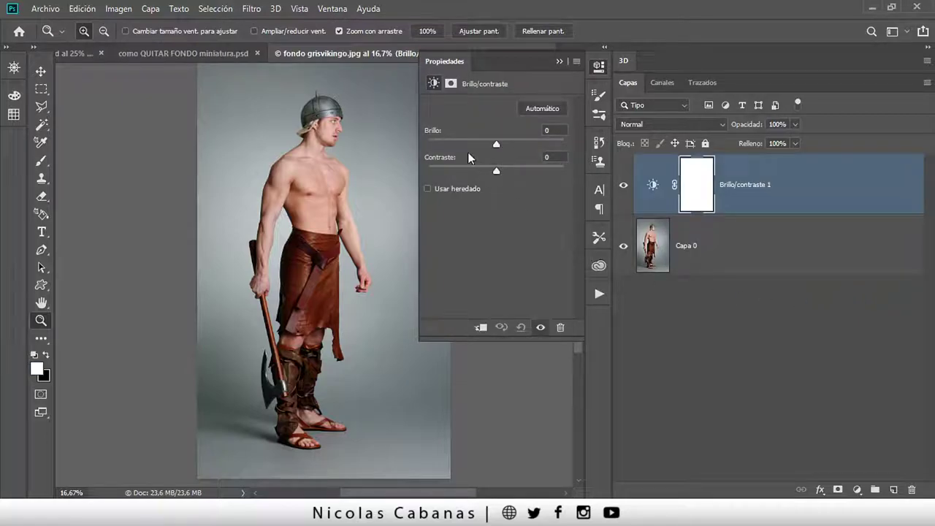
drag(485, 145, 456, 144)
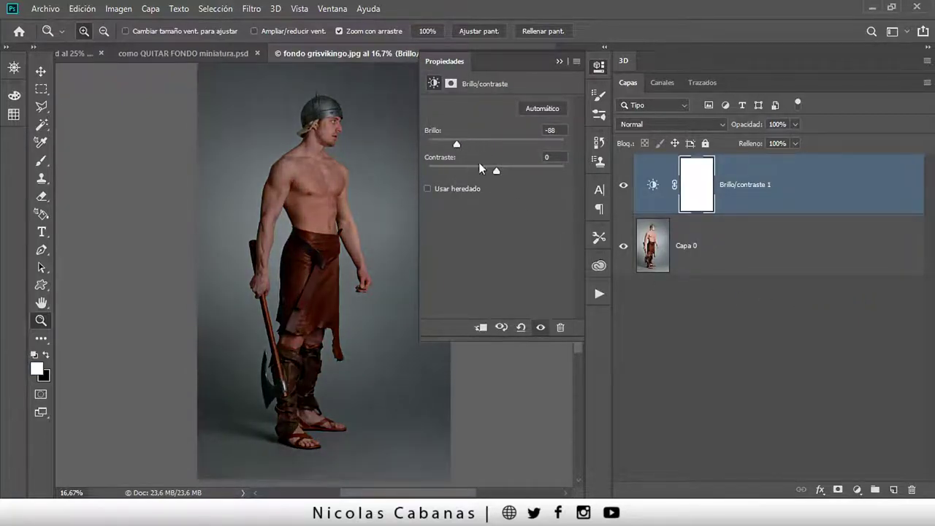
drag(496, 171, 535, 173)
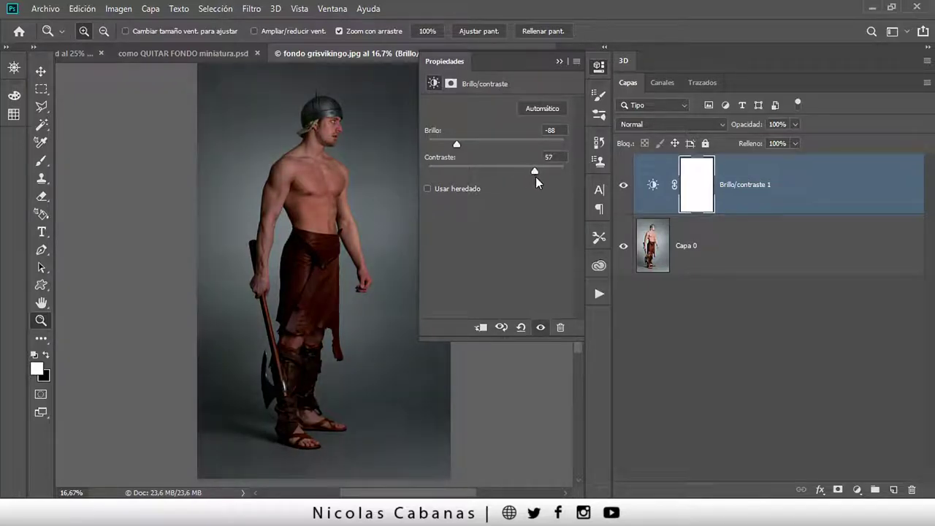
click(559, 62)
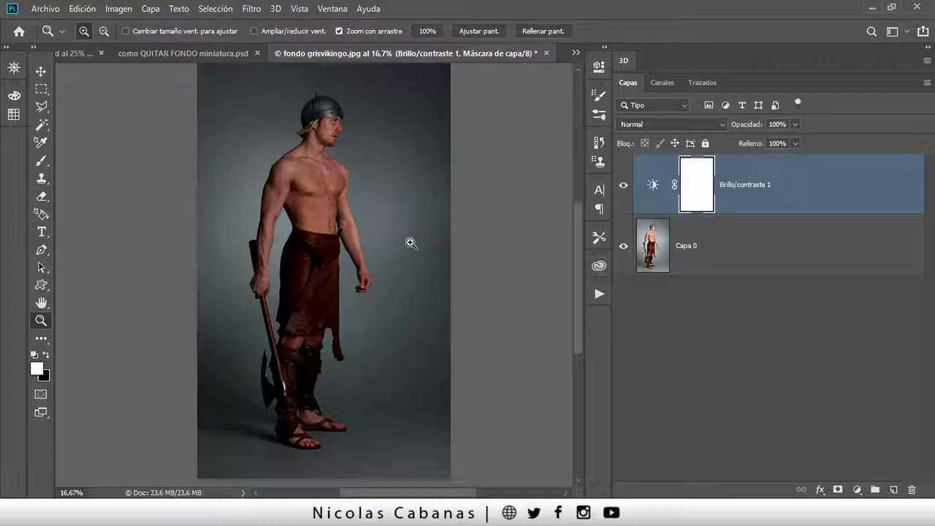
Select the viking with Quick Selection's Seleccionar sujeto, sampling all layers.
click(42, 124)
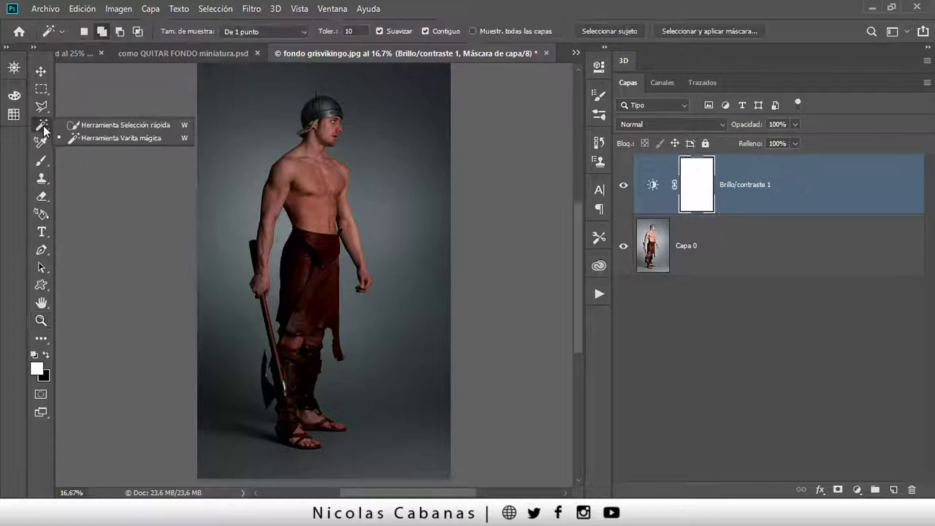
click(117, 124)
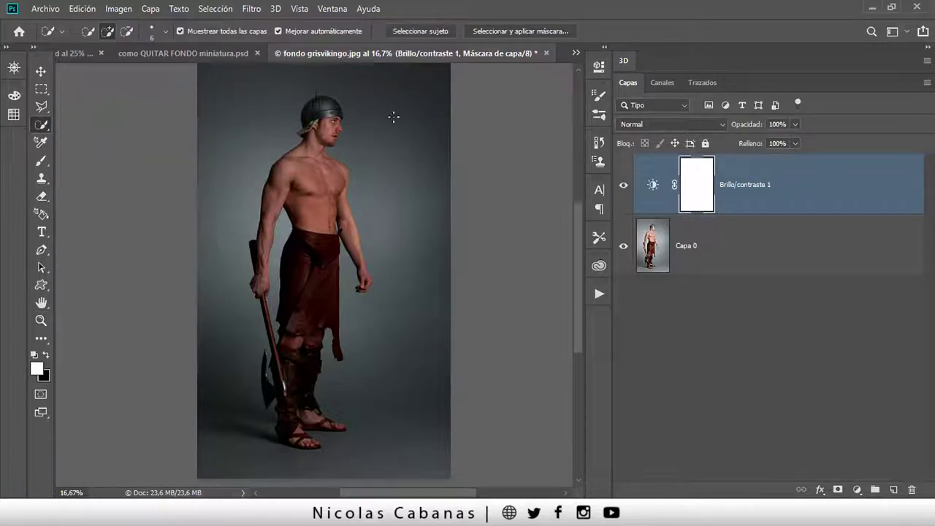
click(217, 31)
click(419, 30)
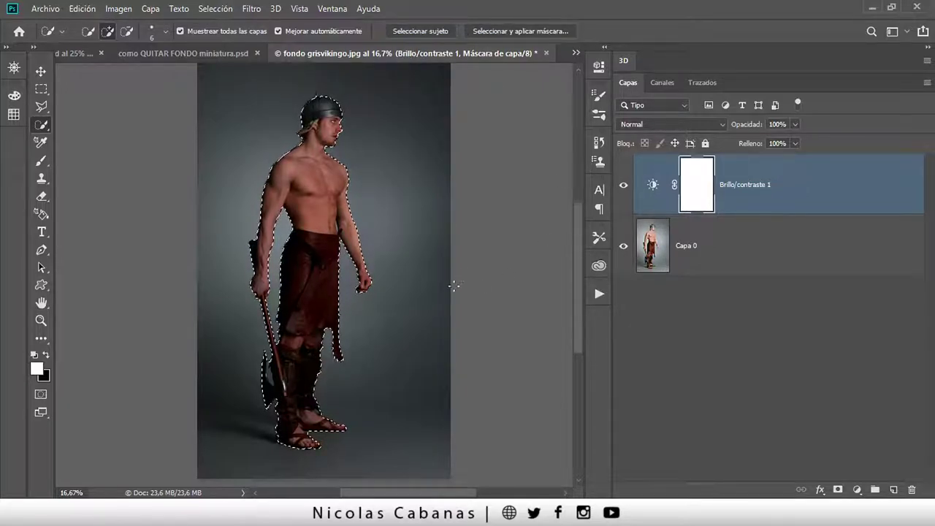
Inspect the selection around the legs and axe, then delete the Brillo/contraste 1 layer.
key(z)
drag(278, 394, 326, 397)
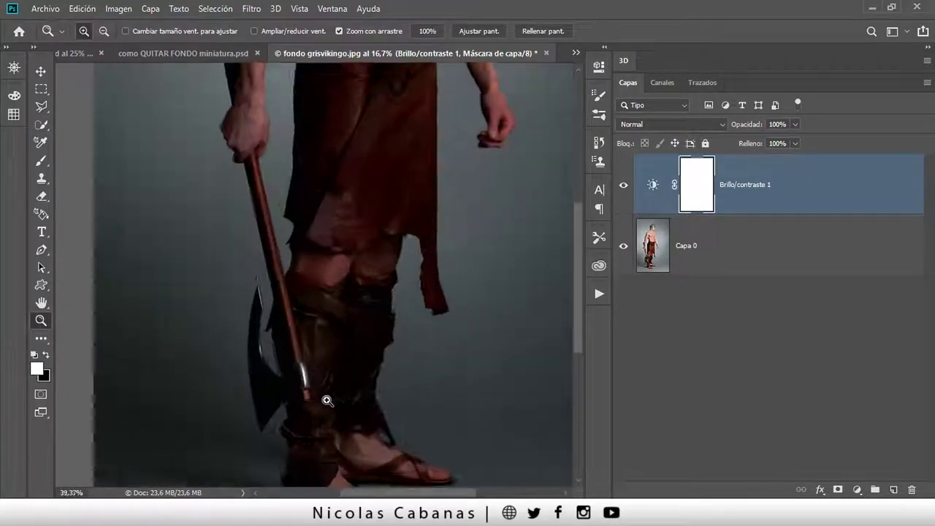
scroll(362, 267, up, 5)
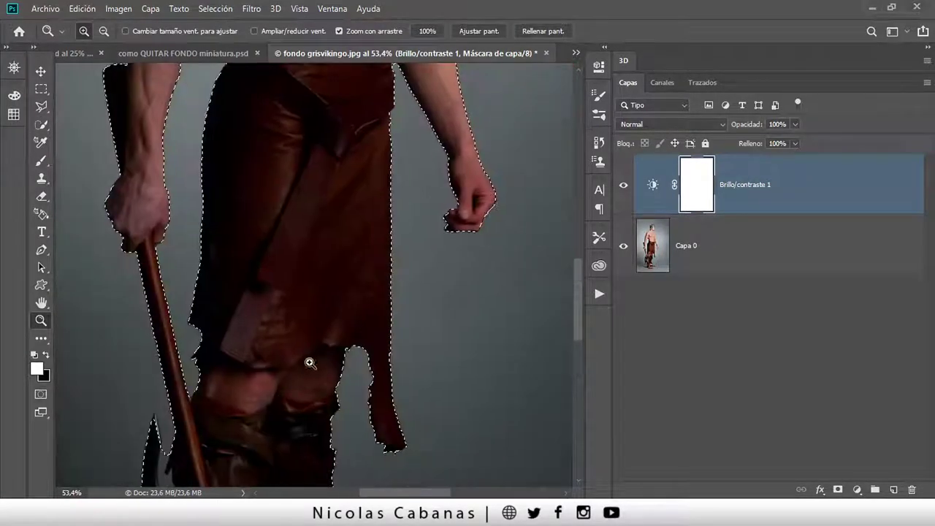
scroll(411, 314, up, 5)
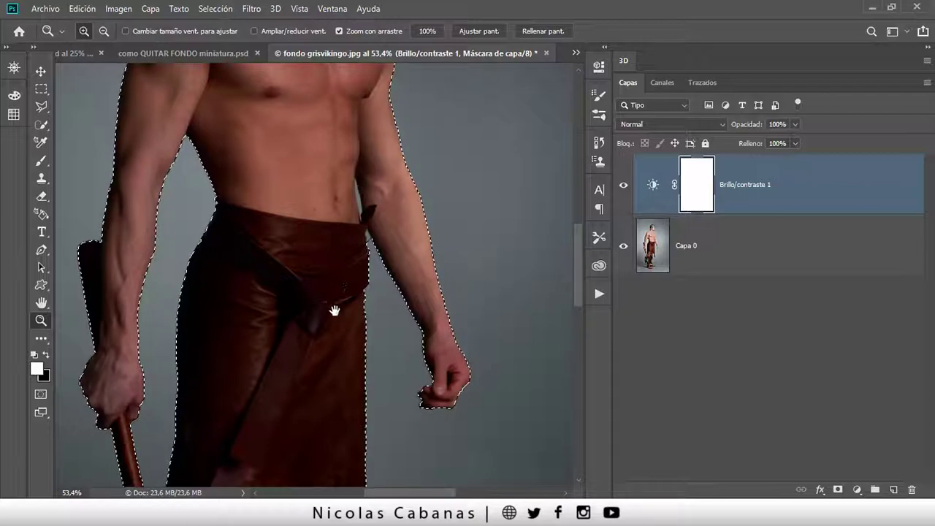
scroll(334, 309, down, 5)
alt+click(373, 328)
alt+click(373, 328)
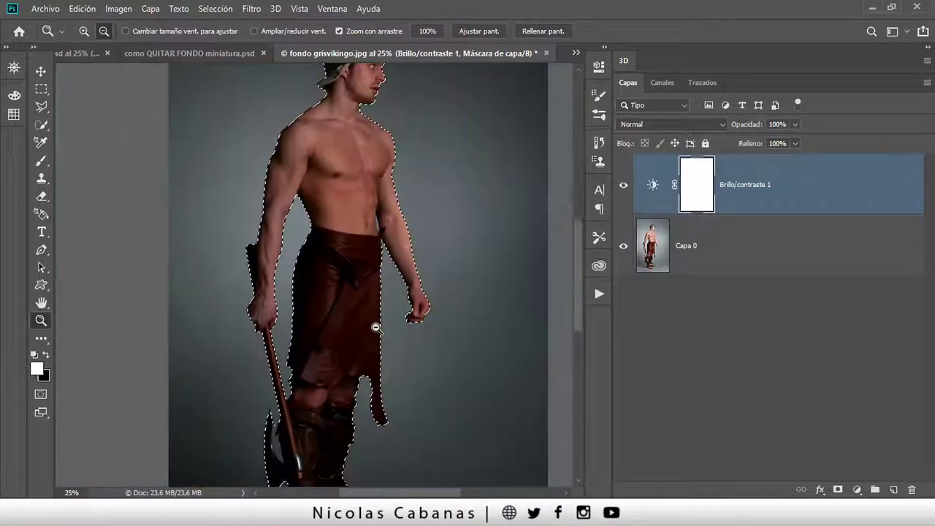
alt+click(375, 328)
drag(423, 250, 368, 199)
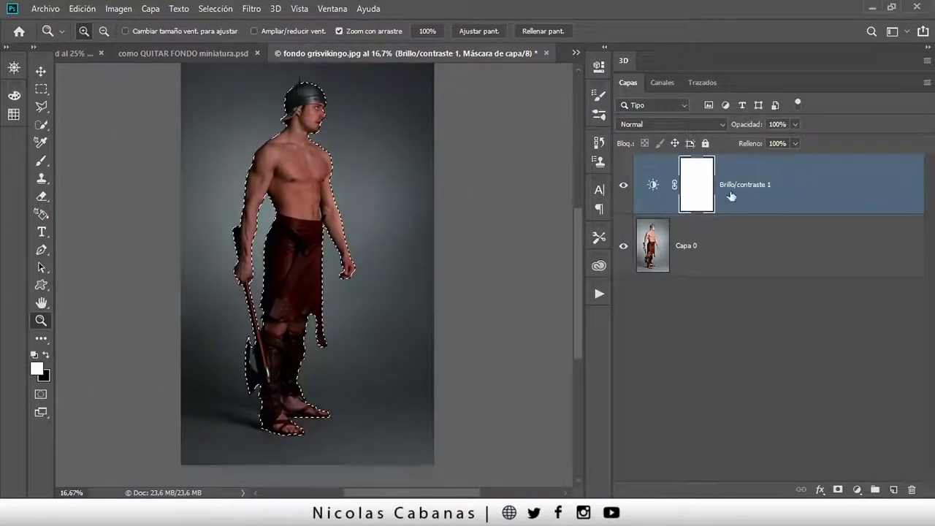
mouse_move(793, 192)
mouse_down()
mouse_move(900, 481)
mouse_move(836, 220)
mouse_up()
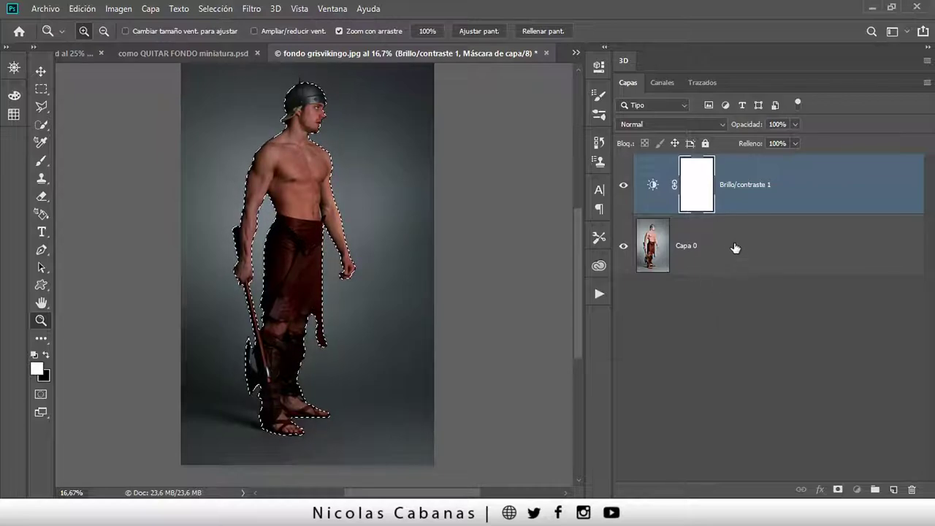
drag(772, 199, 911, 489)
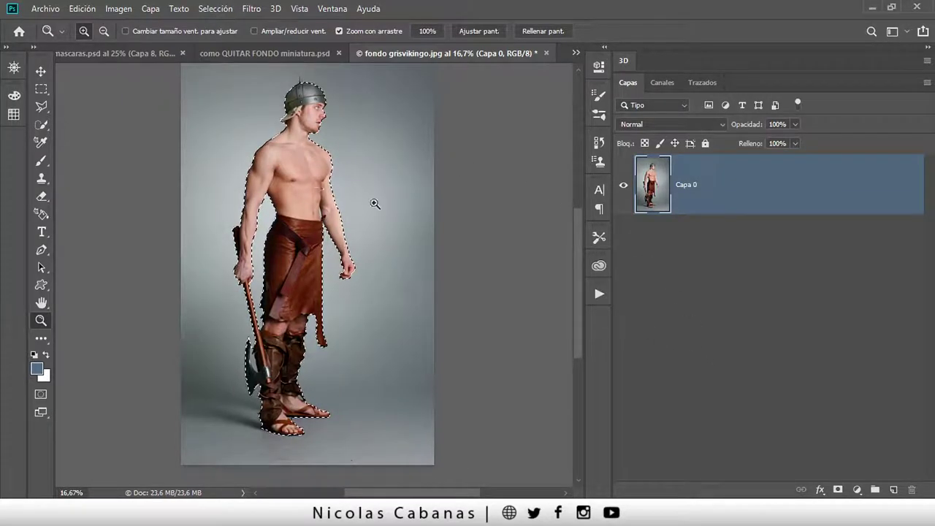
Mask Capa 0 with the viking selection to hide the grey background, then zoom to check edges.
mouse_move(375, 204)
mouse_down()
mouse_move(367, 176)
mouse_move(343, 178)
mouse_up()
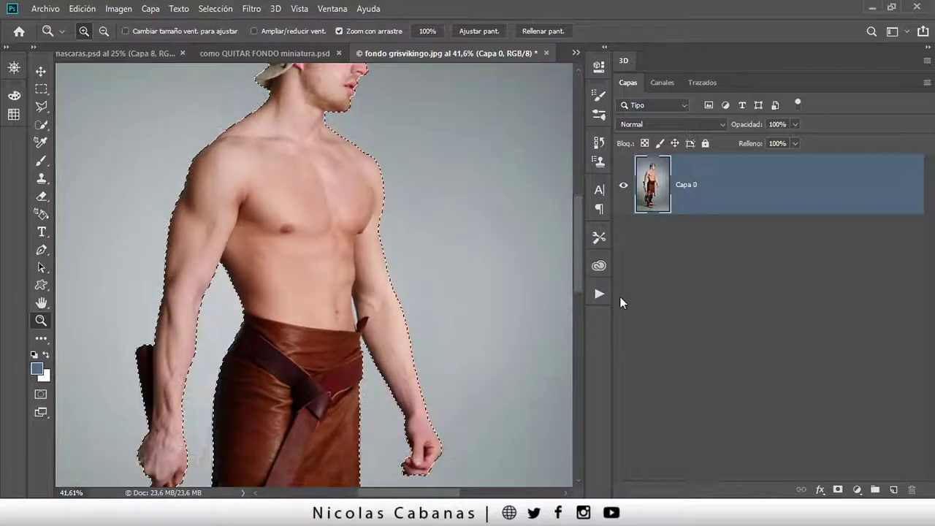
click(838, 490)
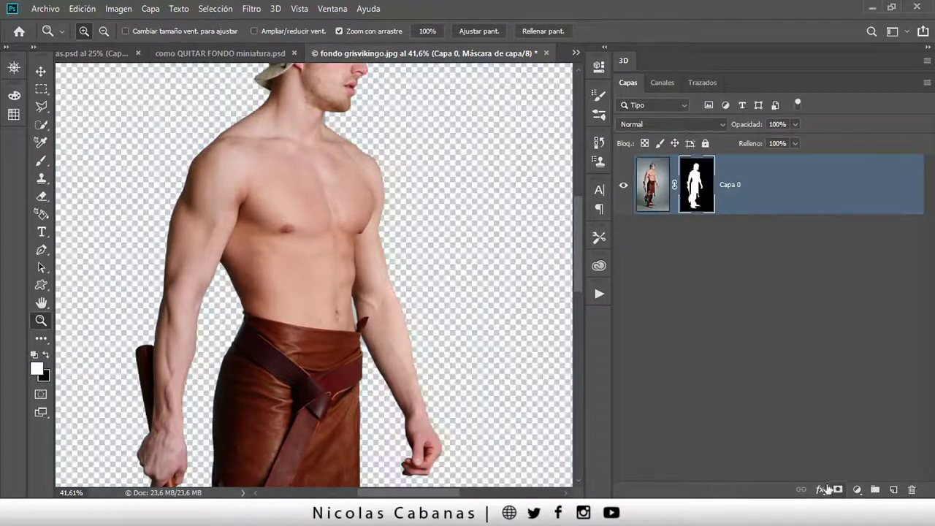
drag(361, 271, 346, 274)
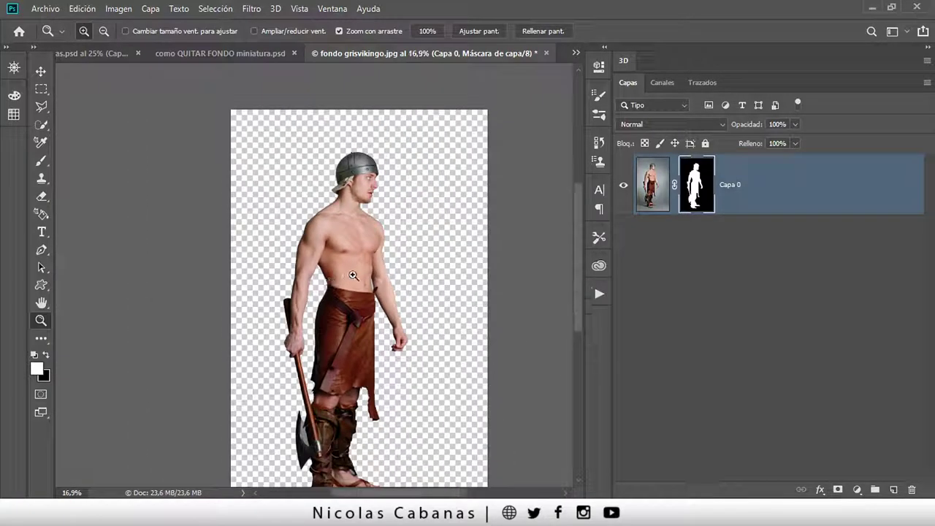
drag(381, 354, 421, 358)
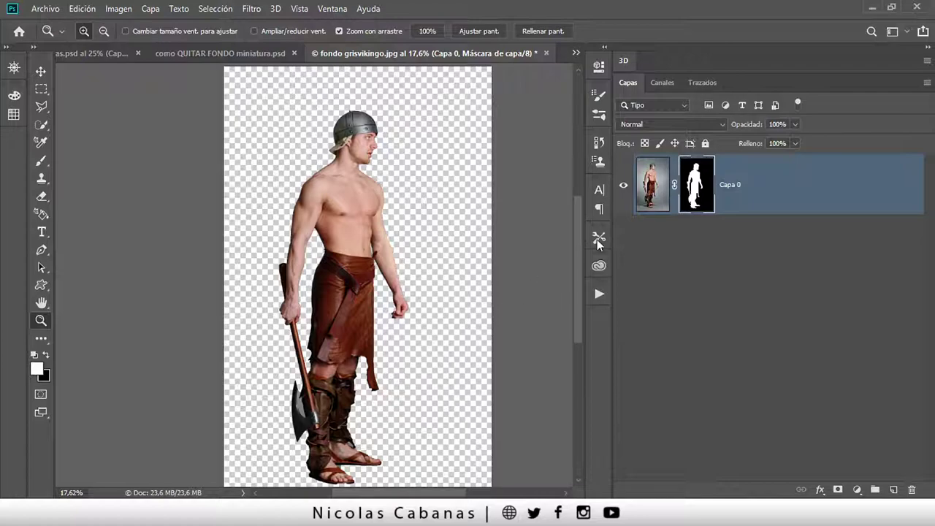
click(117, 8)
mouse_move(128, 45)
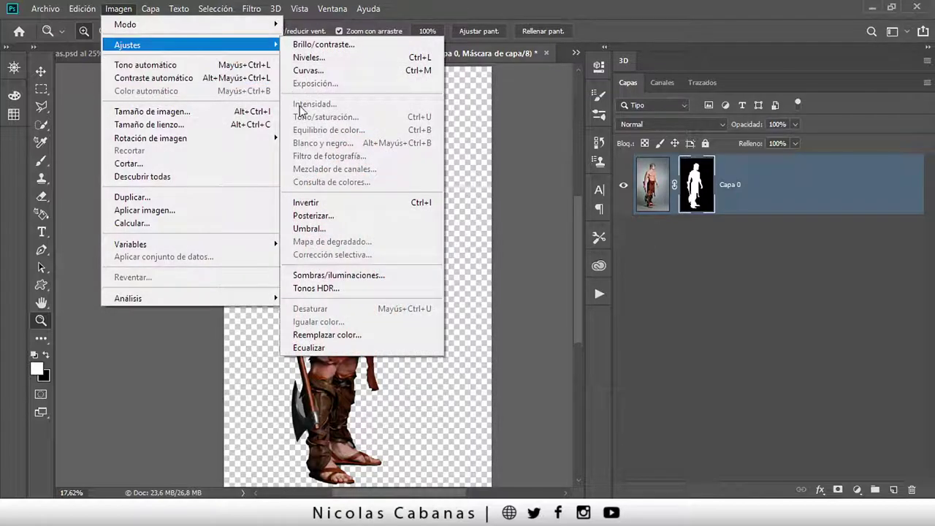
click(306, 202)
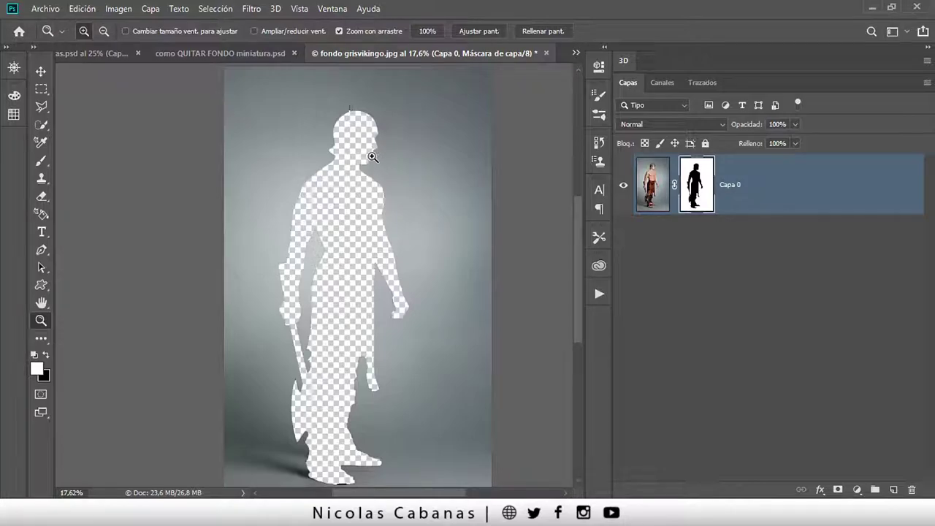
click(118, 11)
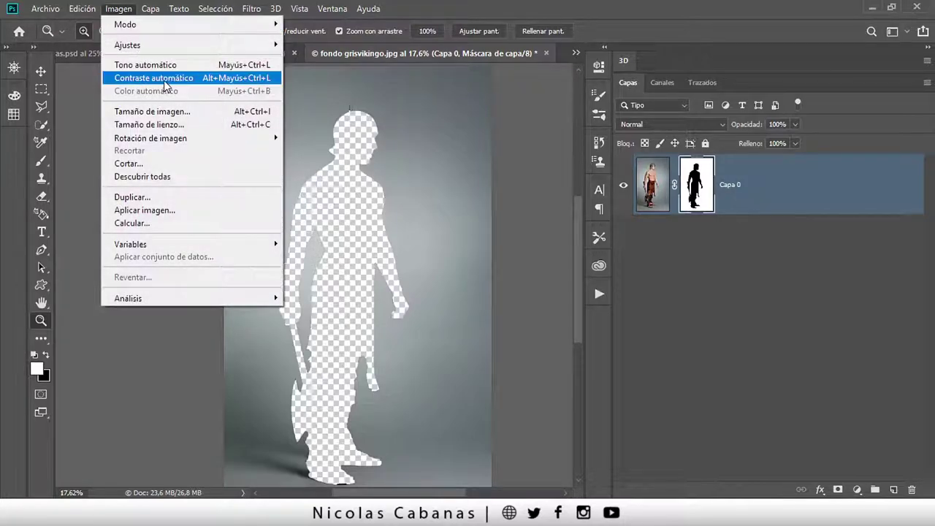
mouse_move(128, 45)
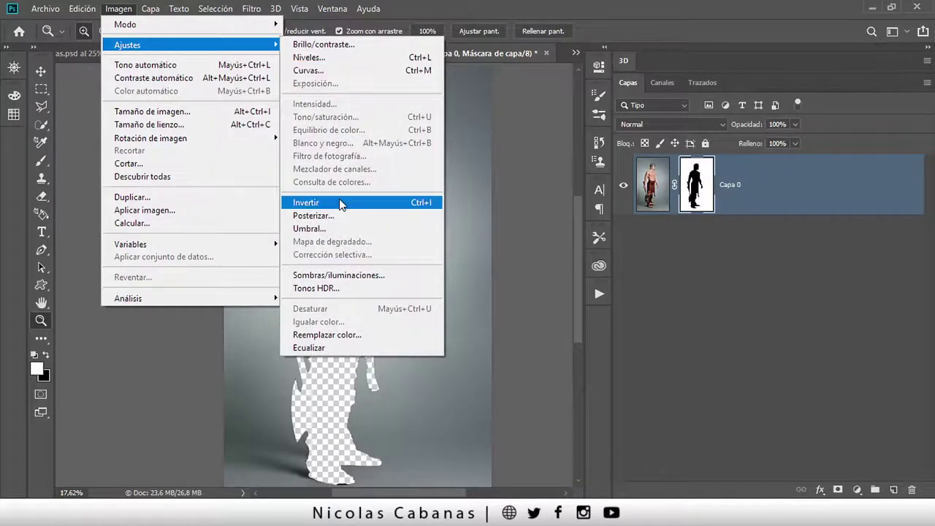
click(314, 202)
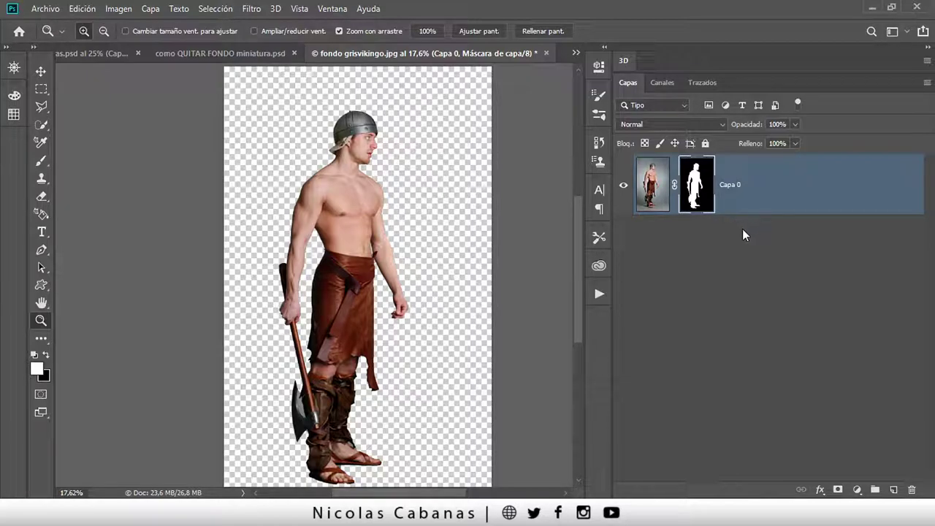
Bring the mascaras.psd document with the bearded portrait to the front.
click(73, 55)
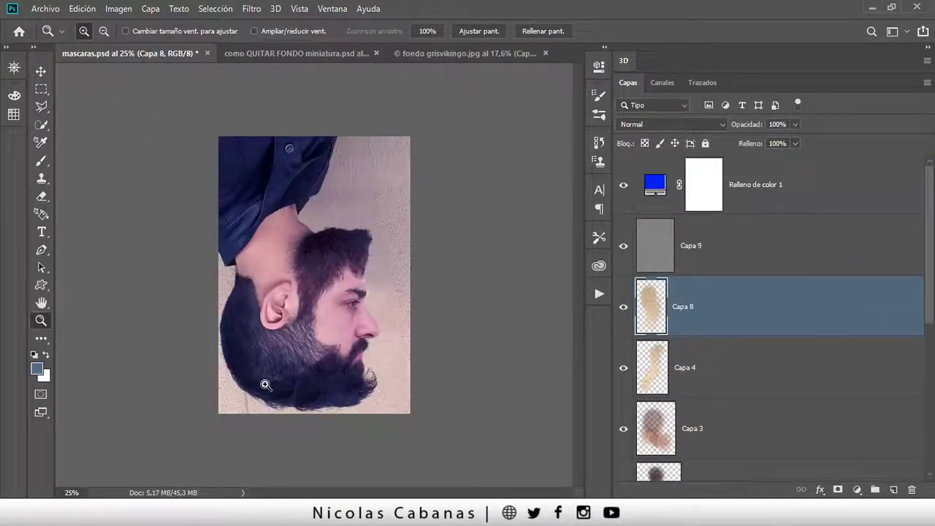